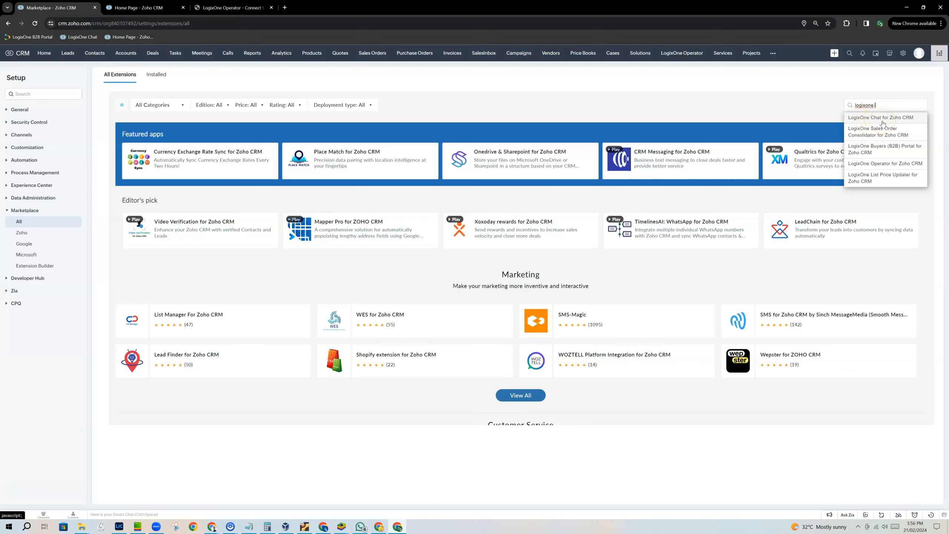
- Install the LogixOne Operator for Zoho CRM extension for all users, agreeing to the Terms of Service and authorizing data access
{"action": "left_click", "coordinate": [888, 163]}
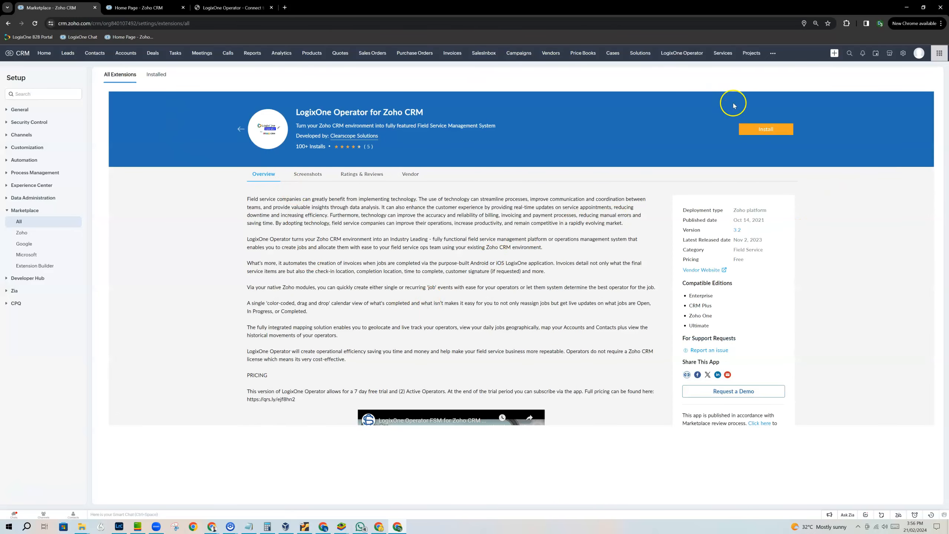
{"action": "left_click", "coordinate": [768, 131]}
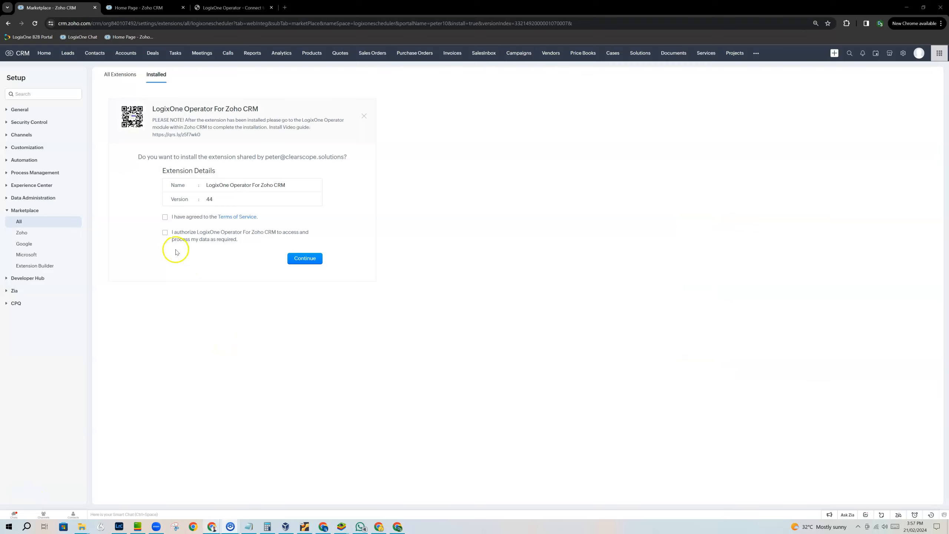
{"action": "left_click", "coordinate": [166, 219]}
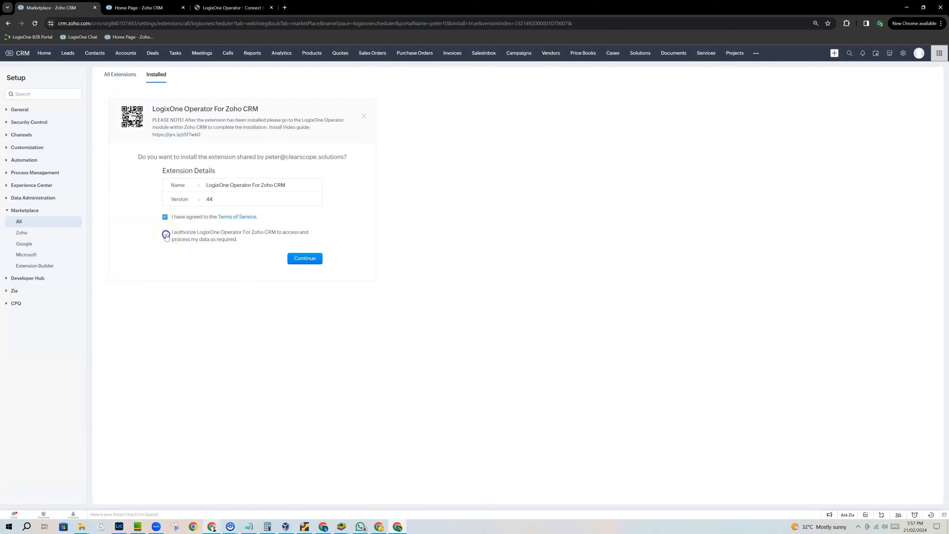
{"action": "left_click", "coordinate": [312, 262]}
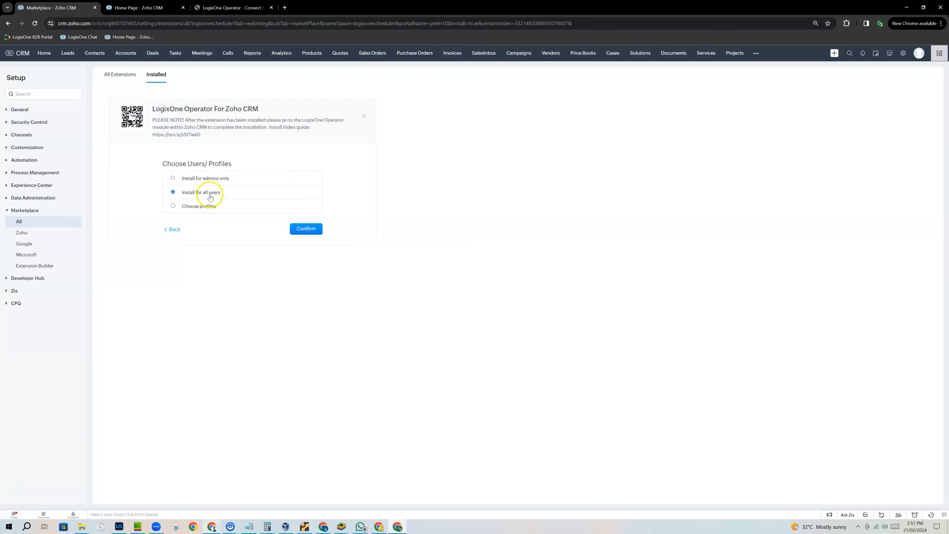
{"action": "left_click", "coordinate": [307, 230]}
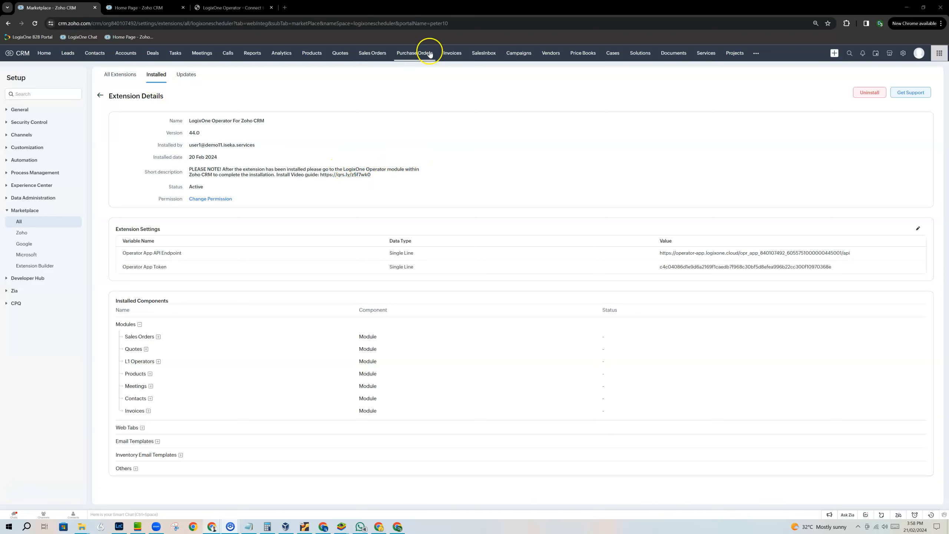
- Authorize the LogixOne Operator module to connect to the CRM, accept its access request and return to the module
{"action": "left_click", "coordinate": [758, 53]}
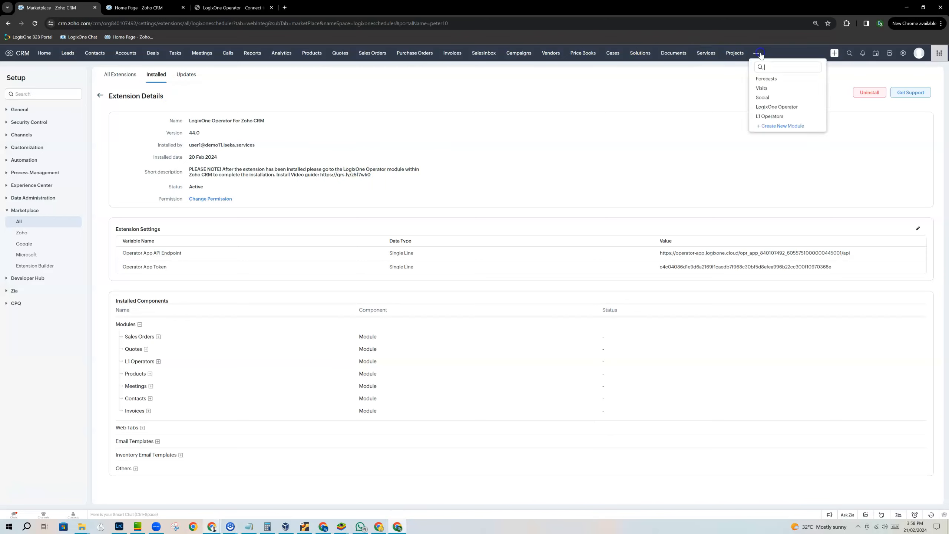
{"action": "left_click", "coordinate": [780, 107]}
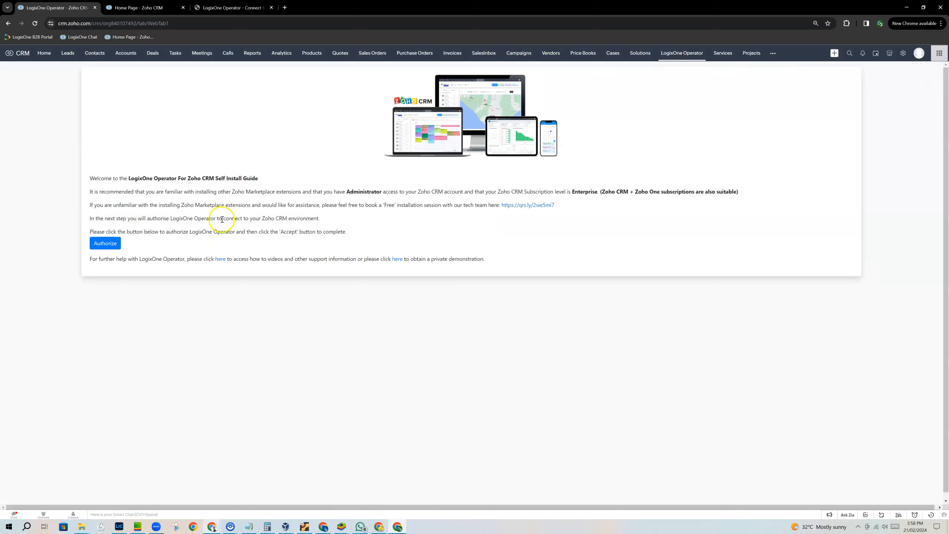
{"action": "left_click", "coordinate": [105, 243]}
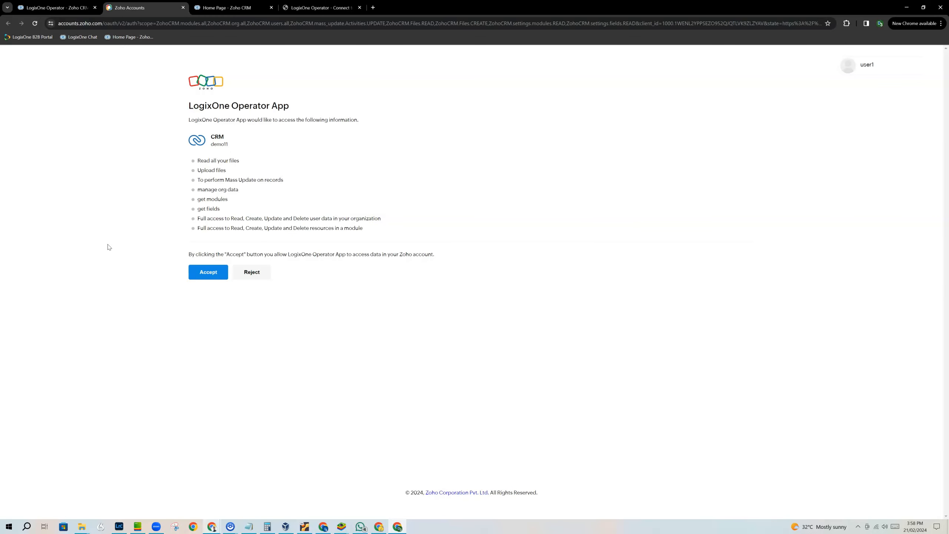
{"action": "left_click", "coordinate": [204, 272]}
{"action": "left_click", "coordinate": [211, 274]}
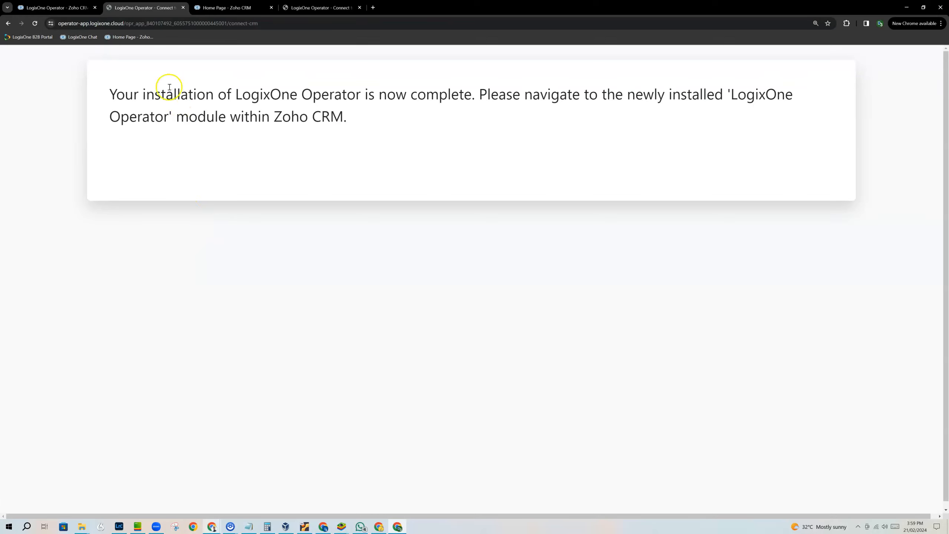
{"action": "left_click", "coordinate": [183, 7]}
{"action": "left_click", "coordinate": [670, 59]}
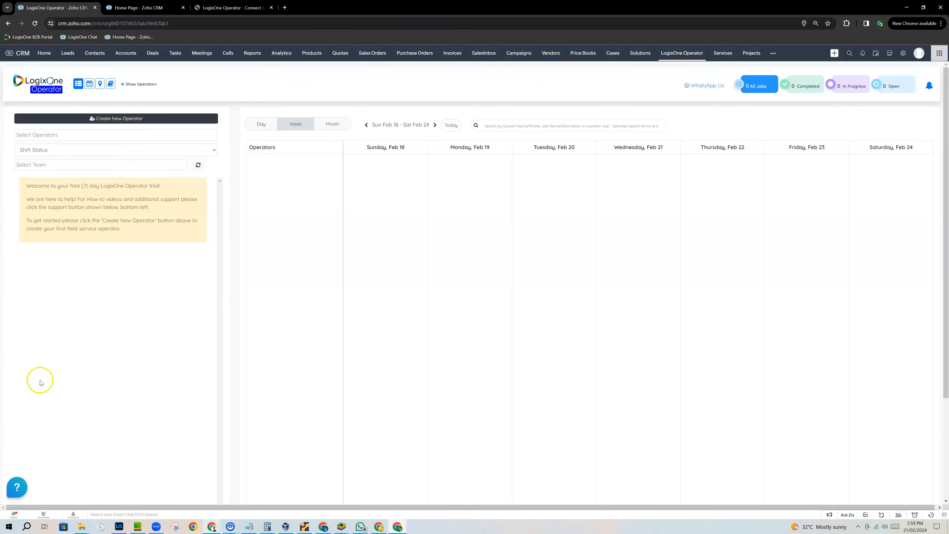
- Look through the LogixOne Operator support widget's how-to videos, knowledge base, ticket form and chat, and close it
{"action": "left_click", "coordinate": [15, 485]}
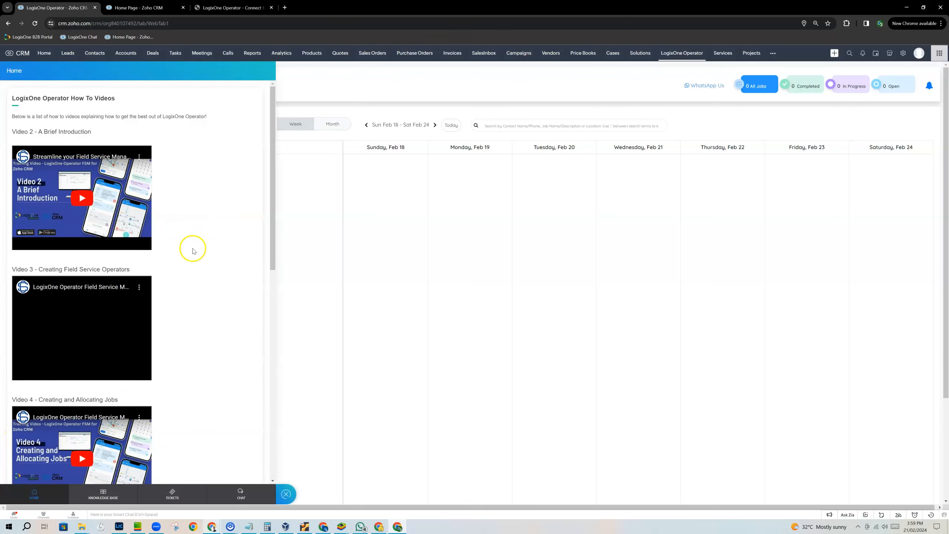
{"action": "scroll", "coordinate": [191, 245], "scroll_direction": "down", "scroll_amount": 8}
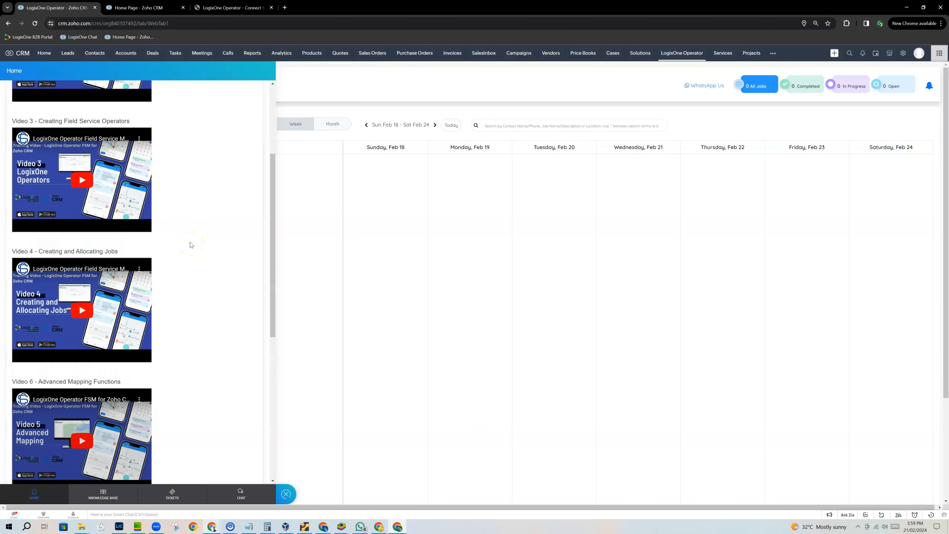
{"action": "left_click", "coordinate": [108, 497]}
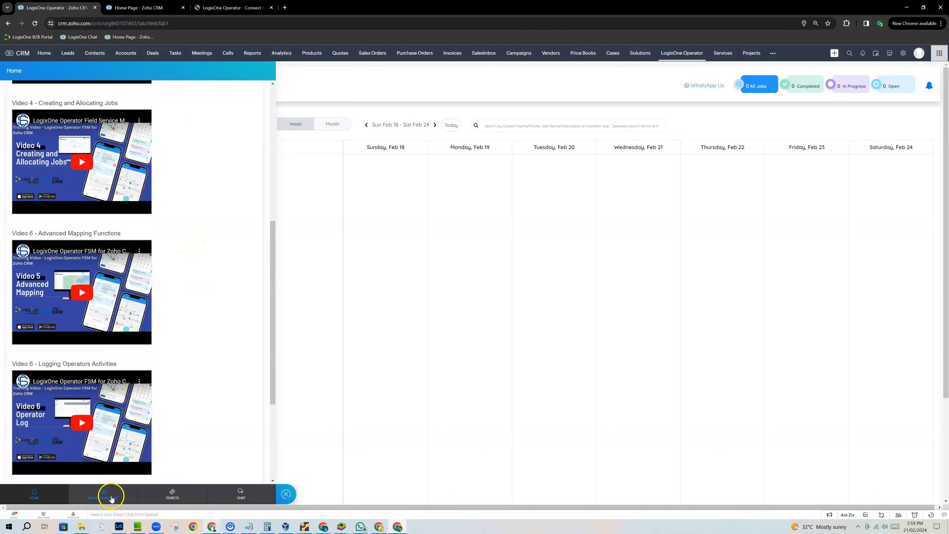
{"action": "left_click", "coordinate": [174, 497]}
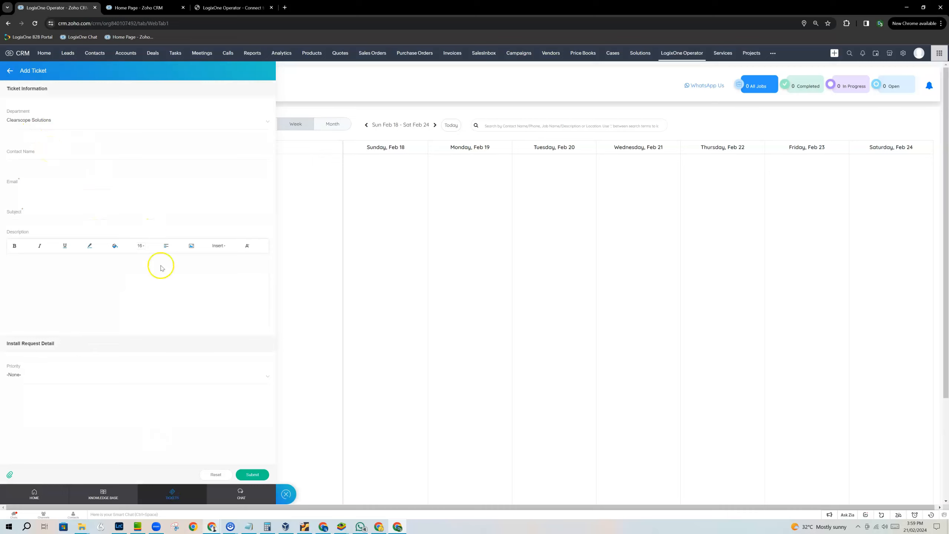
{"action": "left_click", "coordinate": [234, 493]}
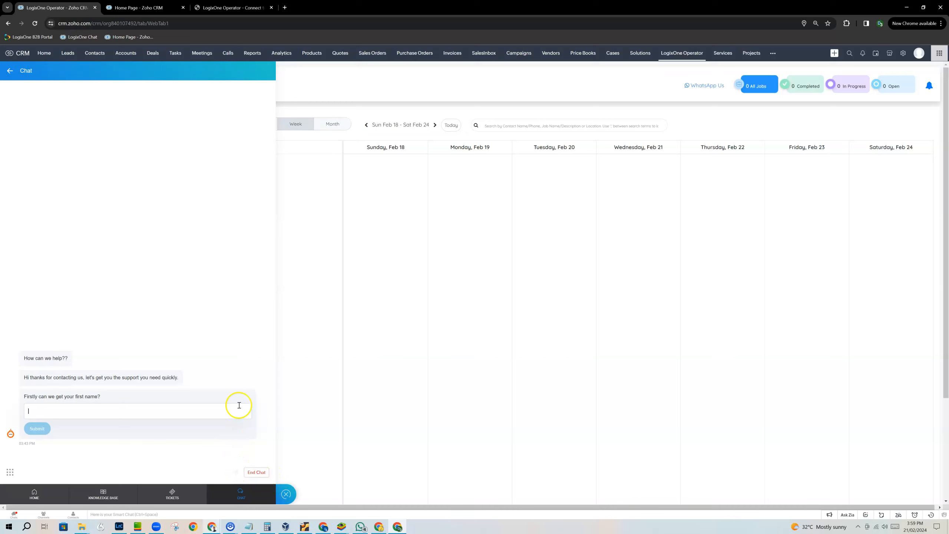
{"action": "left_click", "coordinate": [286, 494]}
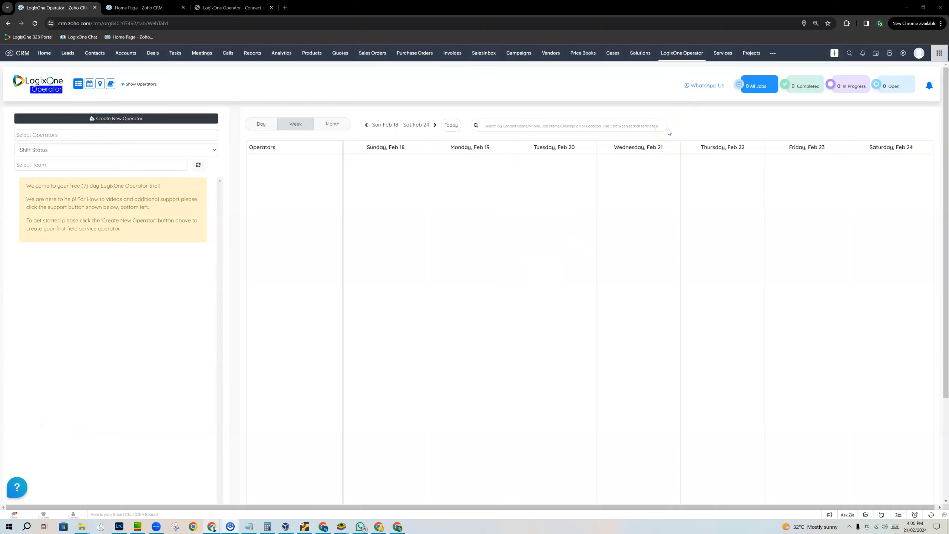
{"action": "left_click", "coordinate": [513, 195]}
{"action": "left_click", "coordinate": [528, 193]}
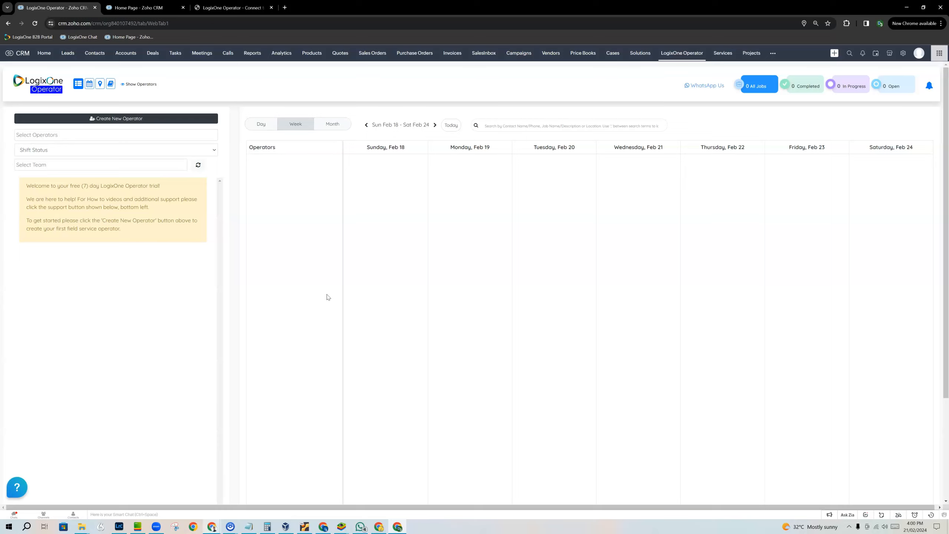
- Add a section named "LogixOne Operator Details" to the Sales Orders page layout, between Sales Order Information and Address Information
{"action": "left_click", "coordinate": [376, 53]}
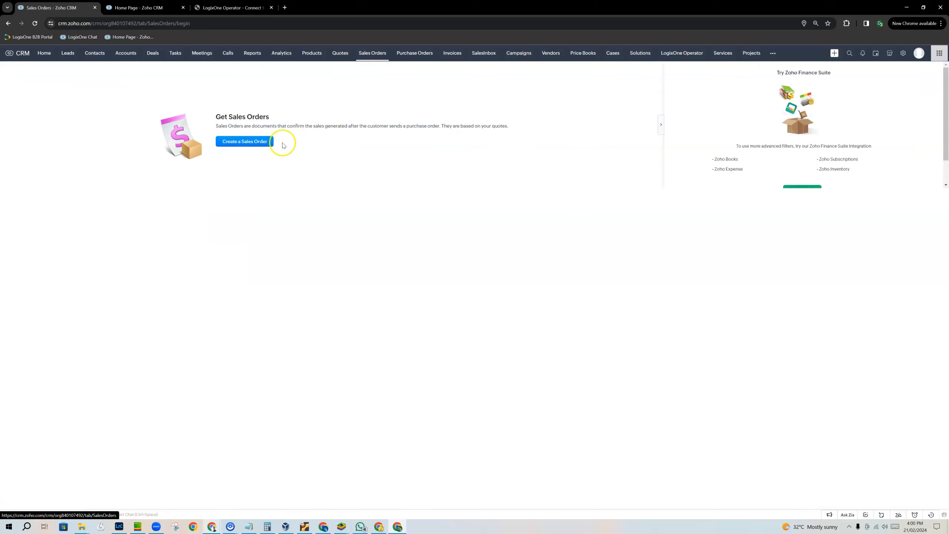
{"action": "left_click", "coordinate": [257, 145]}
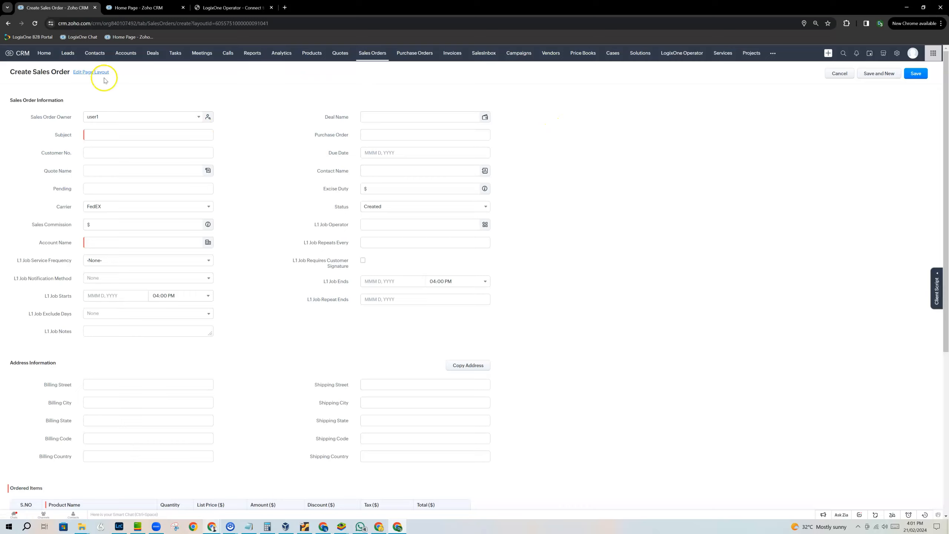
{"action": "left_click", "coordinate": [84, 73]}
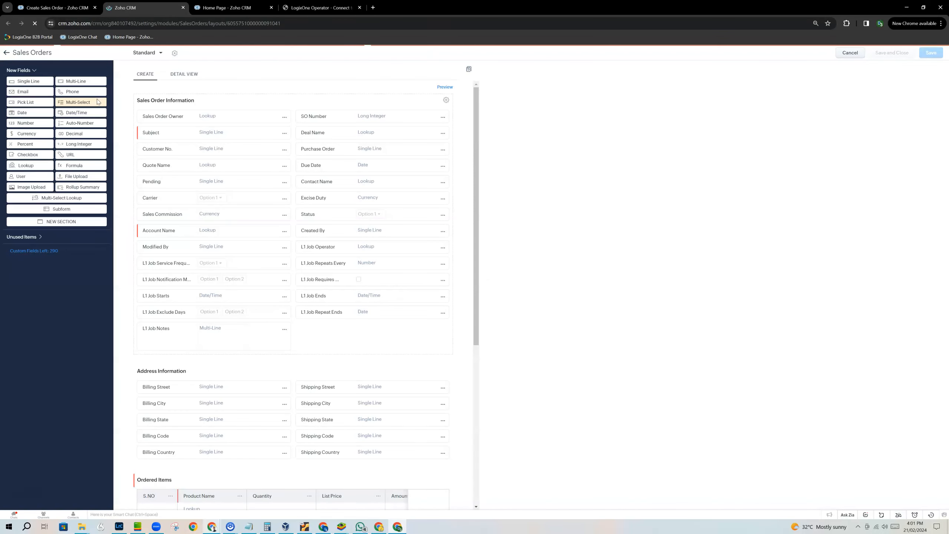
{"action": "left_click_drag", "start_coordinate": [65, 222], "coordinate": [168, 170]}
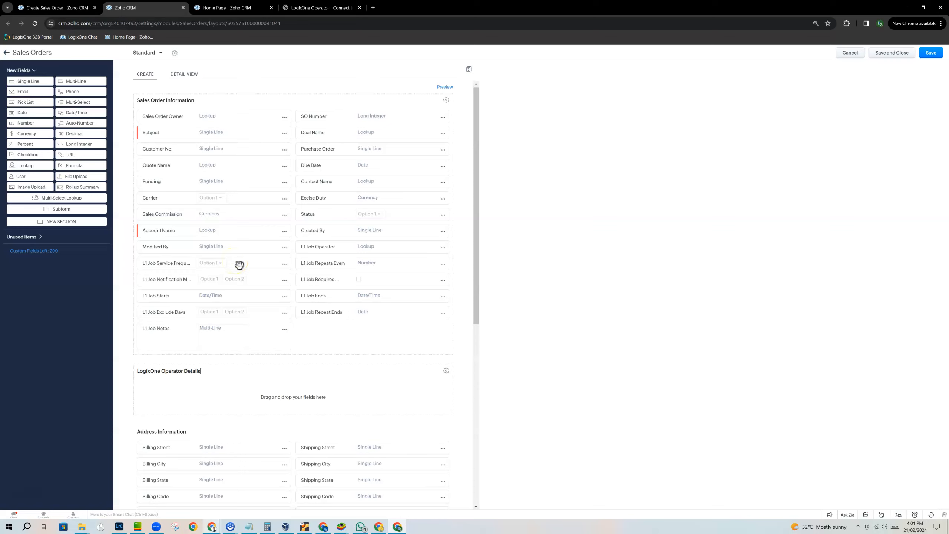
- Move L1 Job Starts, Repeat Ends, Service Frequency, Repeats Every, Ends and Operator into the LogixOne Operator Details section
{"action": "left_click_drag", "start_coordinate": [187, 298], "coordinate": [186, 384]}
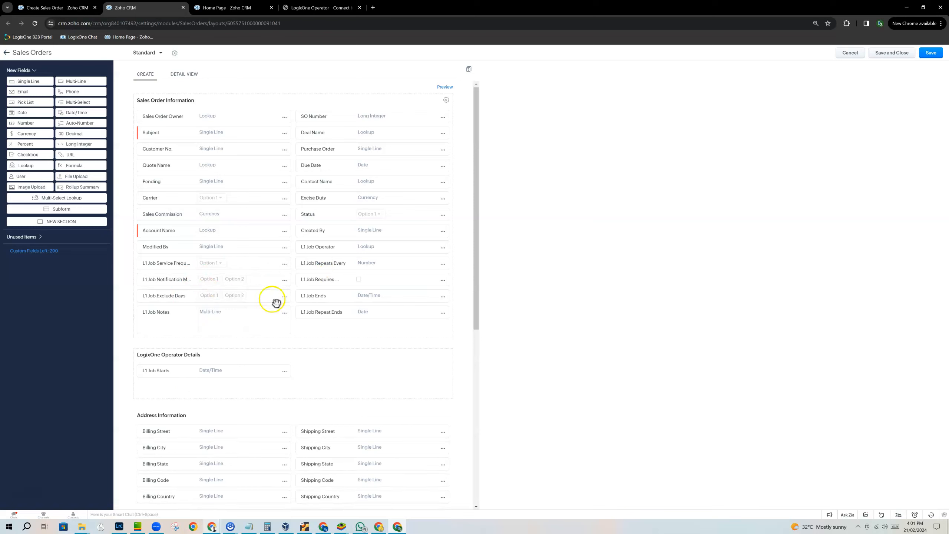
{"action": "left_click_drag", "start_coordinate": [313, 310], "coordinate": [306, 368]}
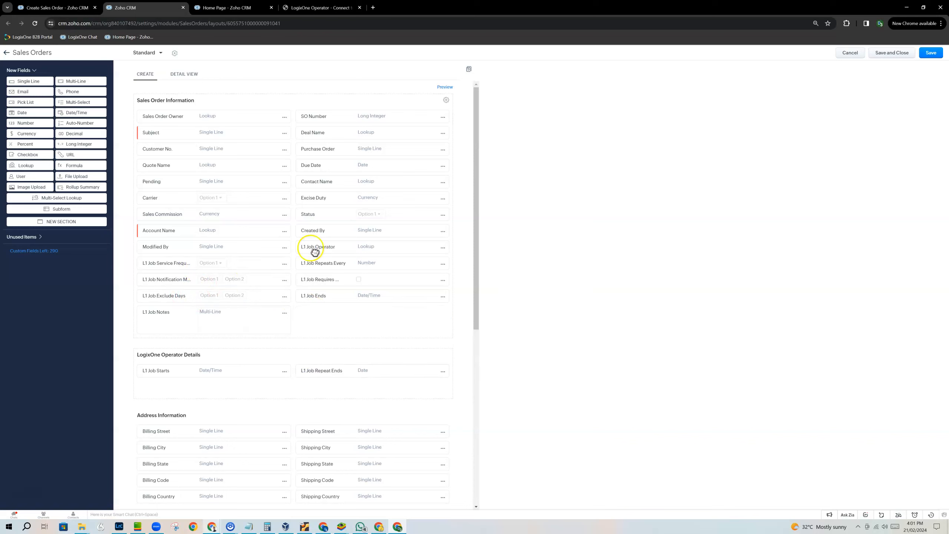
{"action": "left_click_drag", "start_coordinate": [183, 262], "coordinate": [186, 384]}
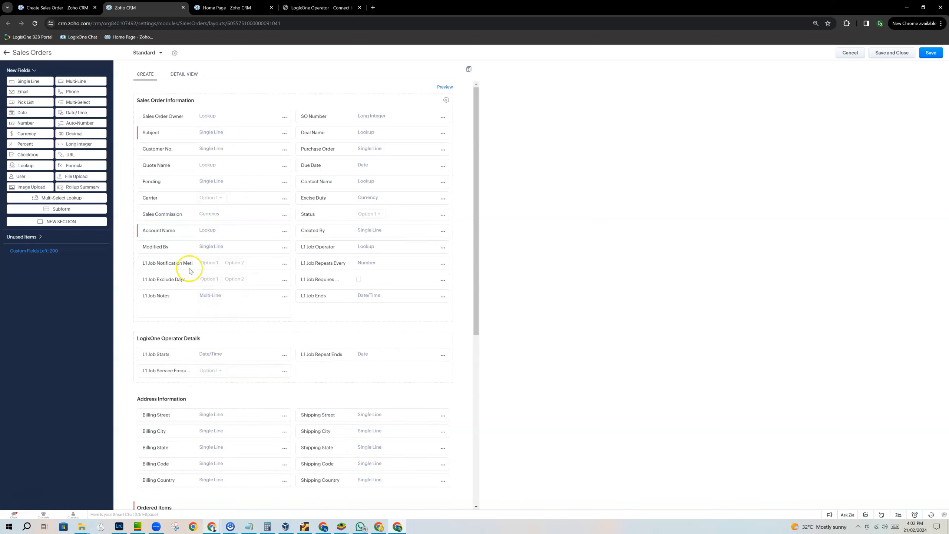
{"action": "left_click_drag", "start_coordinate": [314, 263], "coordinate": [310, 368]}
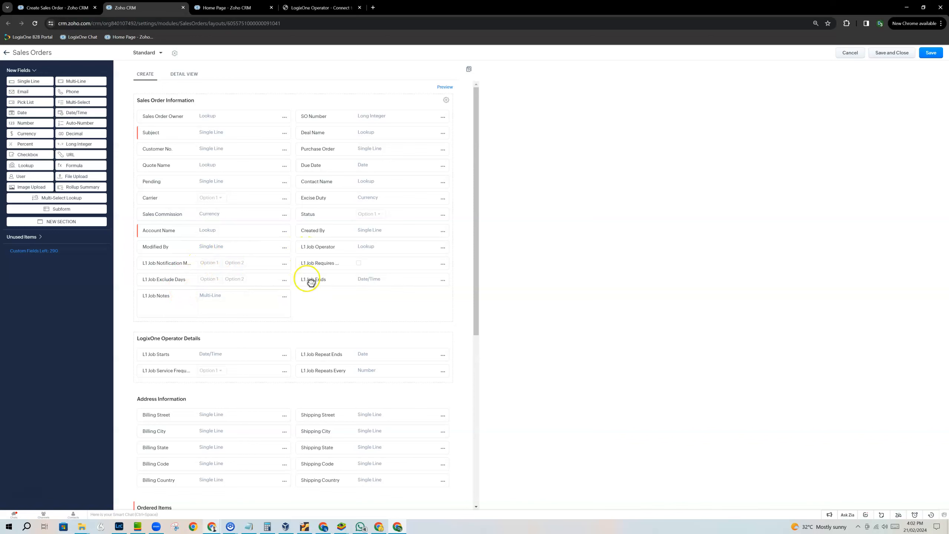
{"action": "left_click_drag", "start_coordinate": [310, 282], "coordinate": [303, 383]}
{"action": "left_click_drag", "start_coordinate": [311, 246], "coordinate": [149, 391]}
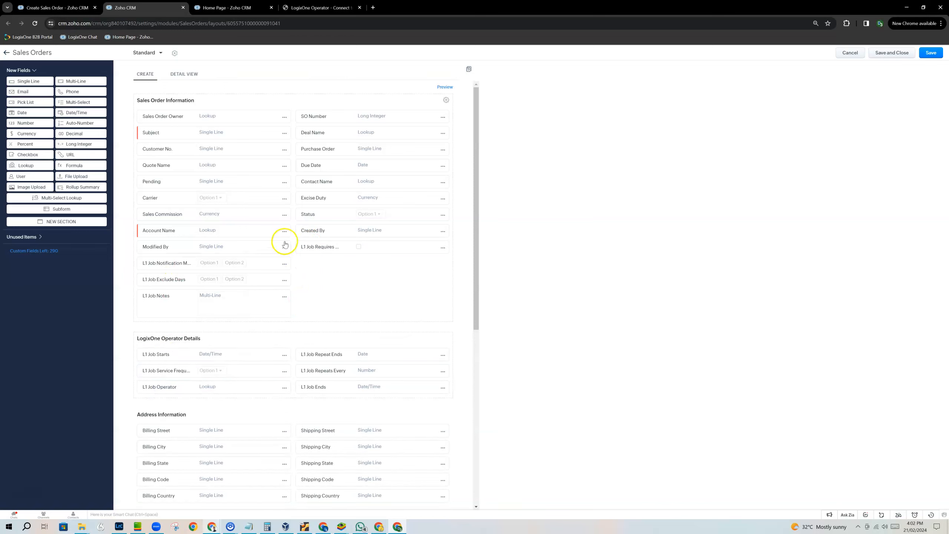
- Move the L1 Job Exclude Days, Notification Method, Requires Customer Signature and Notes fields into the LogixOne Operator Details section
{"action": "left_click_drag", "start_coordinate": [176, 284], "coordinate": [174, 399]}
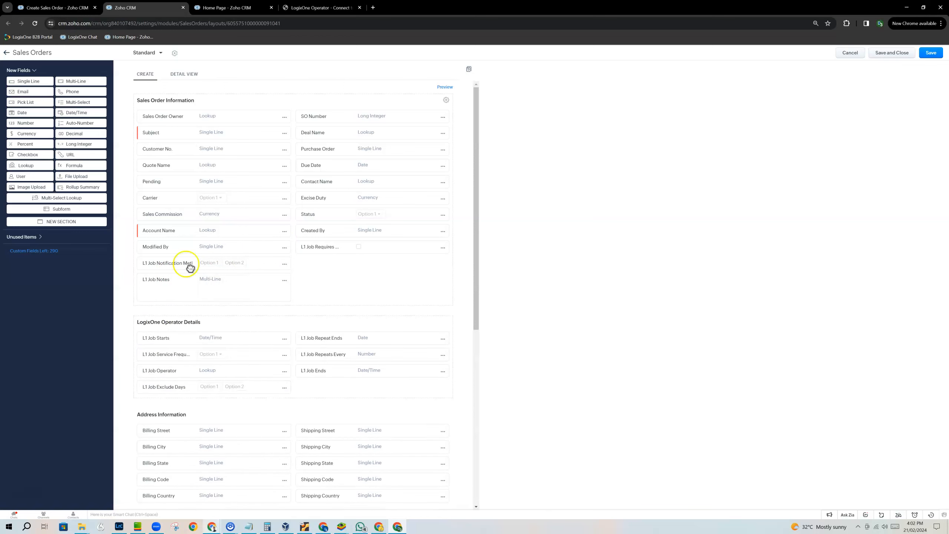
{"action": "left_click_drag", "start_coordinate": [188, 265], "coordinate": [345, 391]}
{"action": "left_click_drag", "start_coordinate": [312, 248], "coordinate": [306, 388]}
{"action": "left_click_drag", "start_coordinate": [180, 263], "coordinate": [182, 397]}
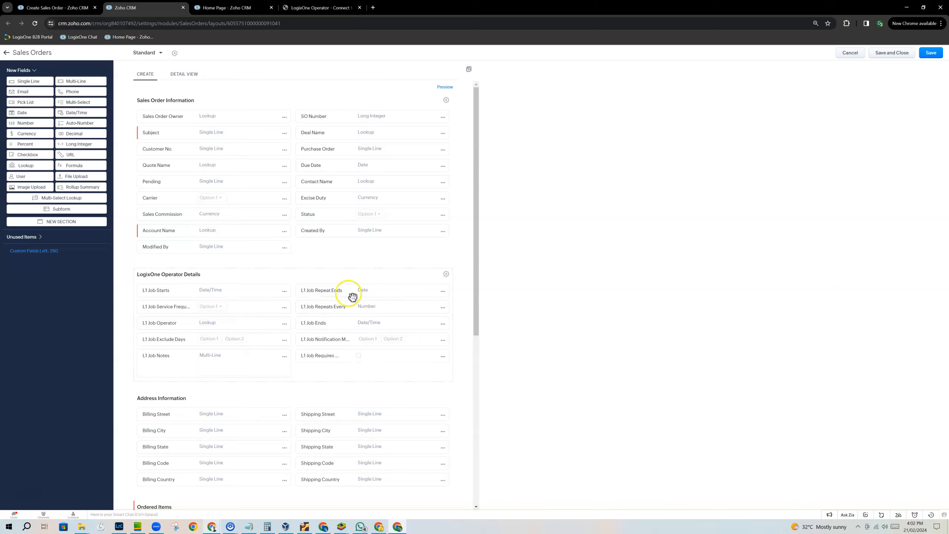
- Swap L1 Job Ends and L1 Job Repeat Ends so Ends sits beside L1 Job Starts, and save the layout
{"action": "left_click_drag", "start_coordinate": [353, 292], "coordinate": [328, 292]}
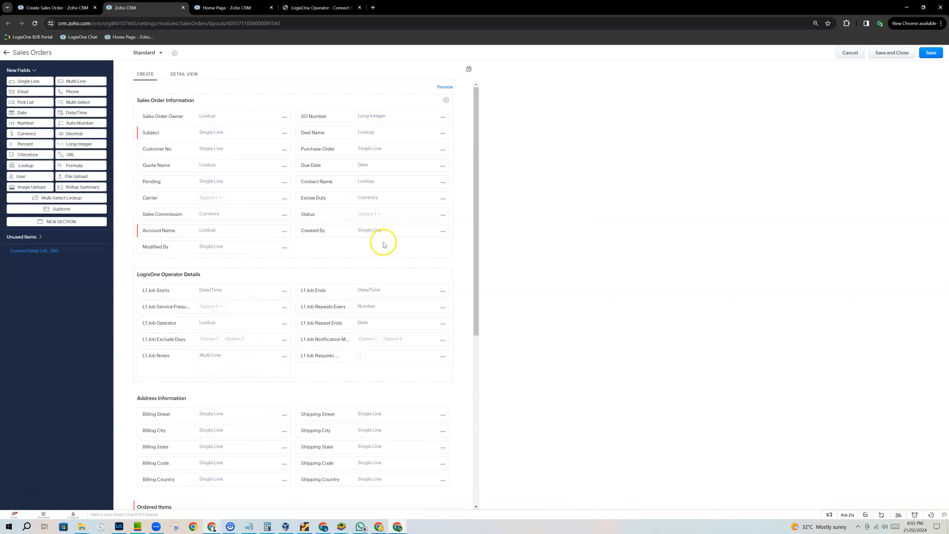
{"action": "left_click", "coordinate": [931, 53]}
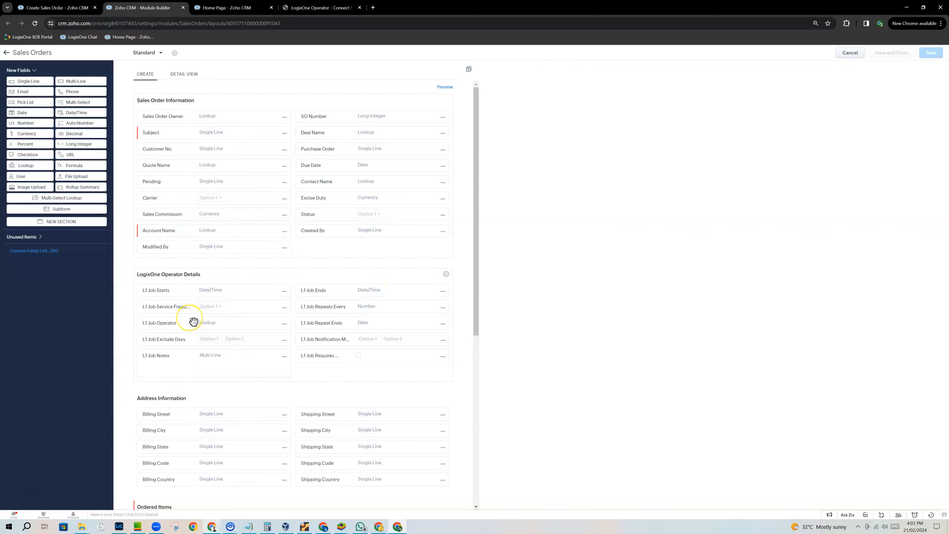
{"action": "left_click", "coordinate": [6, 53]}
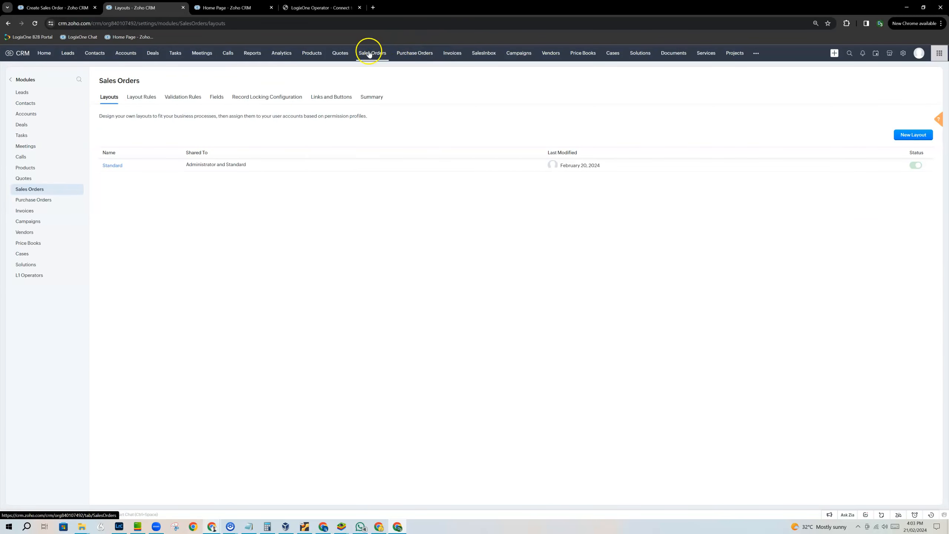
- Open a new sales order form and examine the LogixOne Operator Details section and the fields below it
{"action": "left_click", "coordinate": [369, 53]}
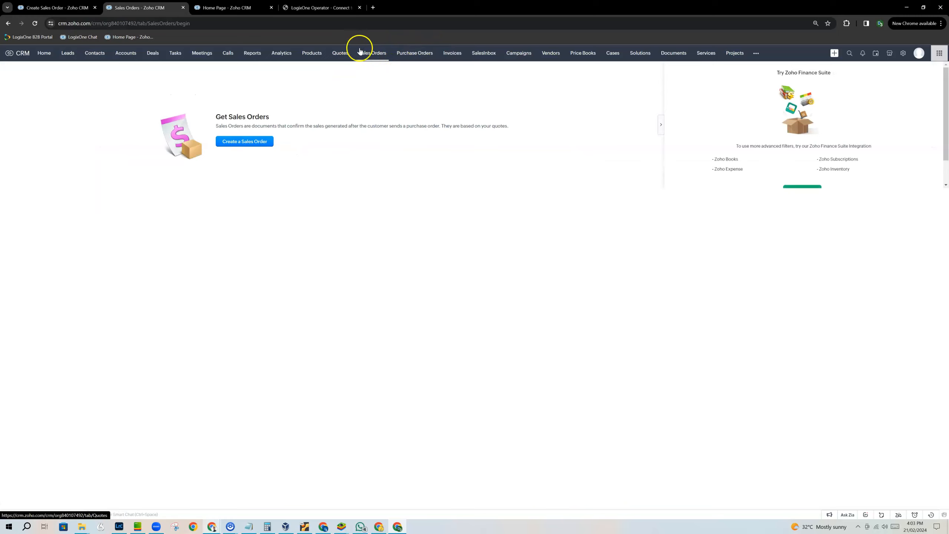
{"action": "left_click", "coordinate": [369, 58]}
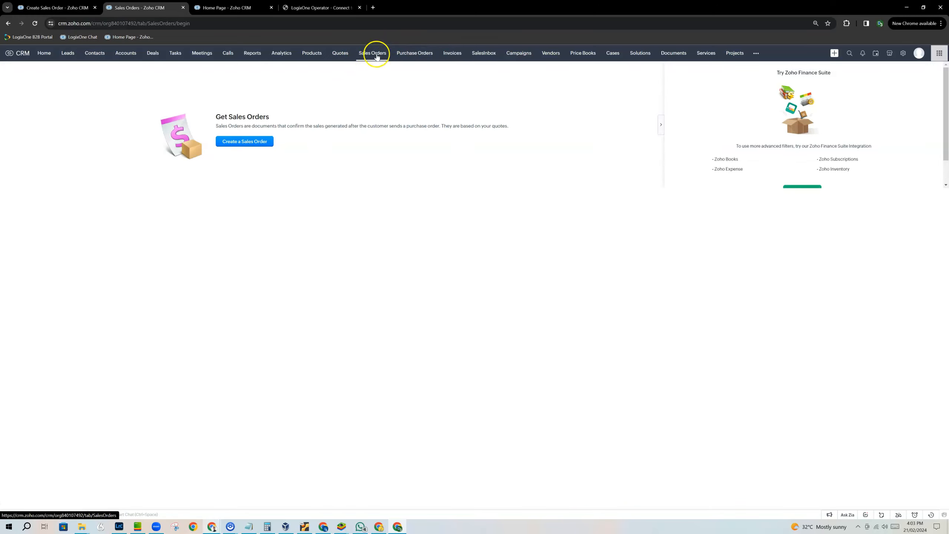
{"action": "left_click", "coordinate": [251, 145]}
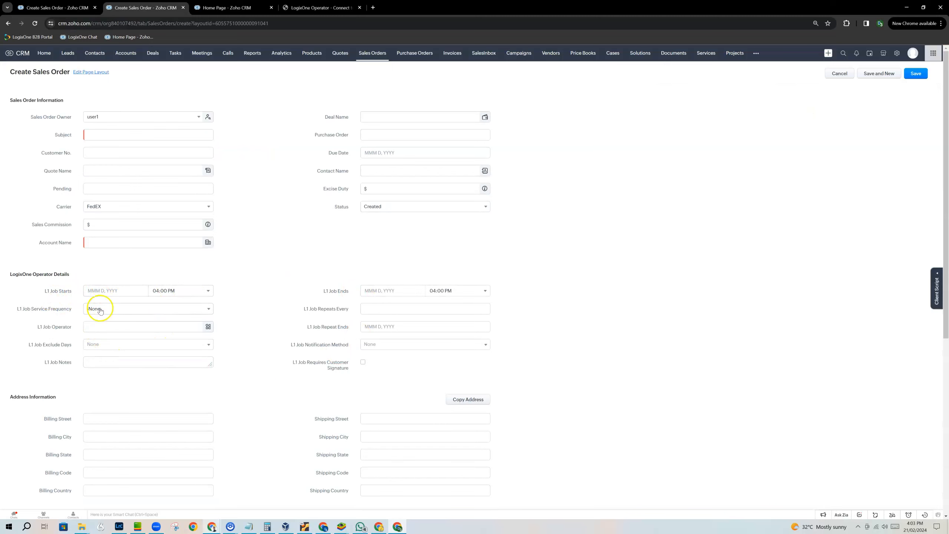
{"action": "scroll", "coordinate": [247, 329], "scroll_direction": "down", "scroll_amount": 1}
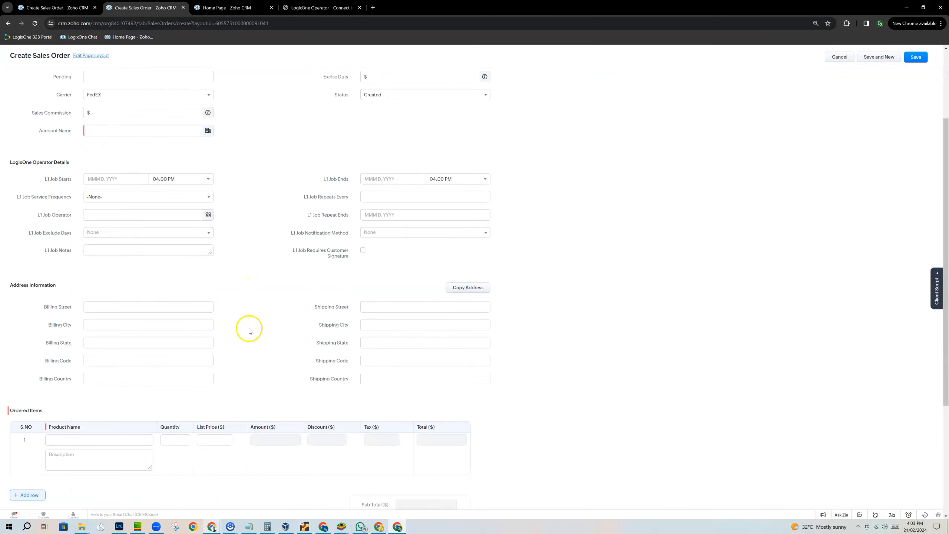
- Cancel the new sales order form and open the LogixOne Operator module
{"action": "scroll", "coordinate": [247, 335], "scroll_direction": "up", "scroll_amount": 1}
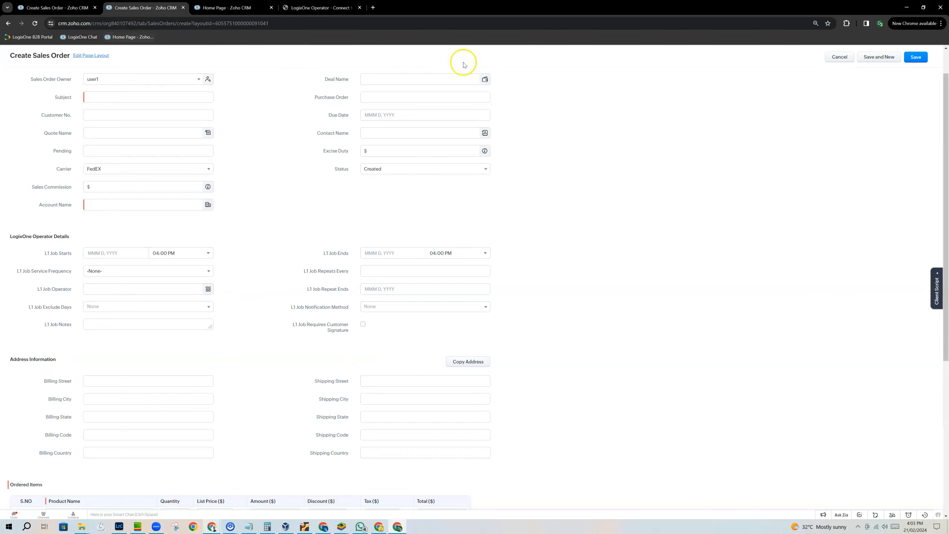
{"action": "left_click", "coordinate": [840, 57]}
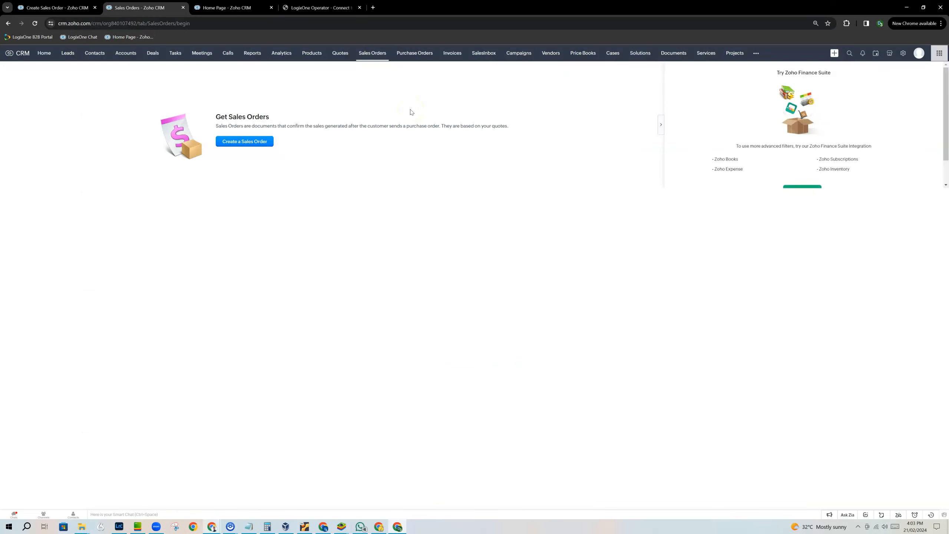
{"action": "left_click", "coordinate": [756, 54]}
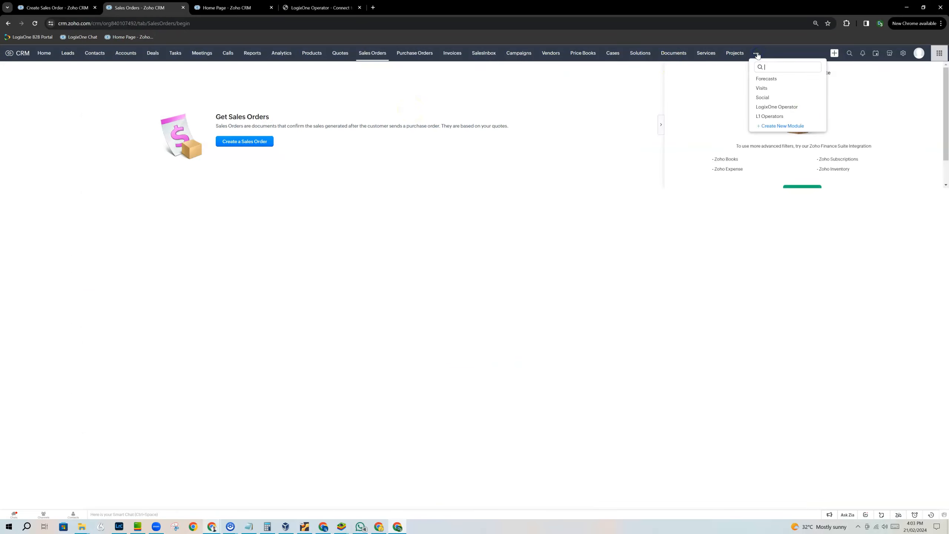
{"action": "left_click", "coordinate": [776, 107]}
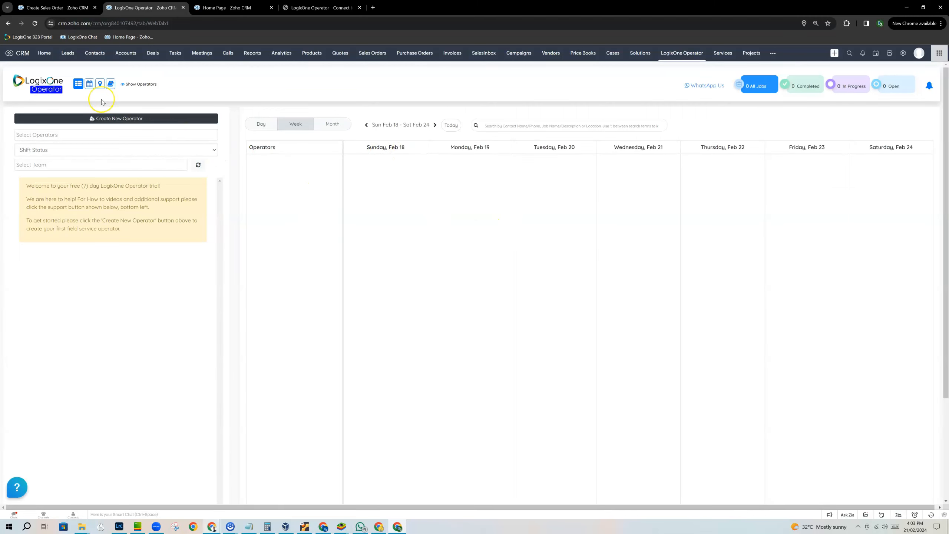
- Switch LogixOne Operator to the map view and apply the Accounts filter for all states and all postcodes
{"action": "left_click", "coordinate": [98, 88]}
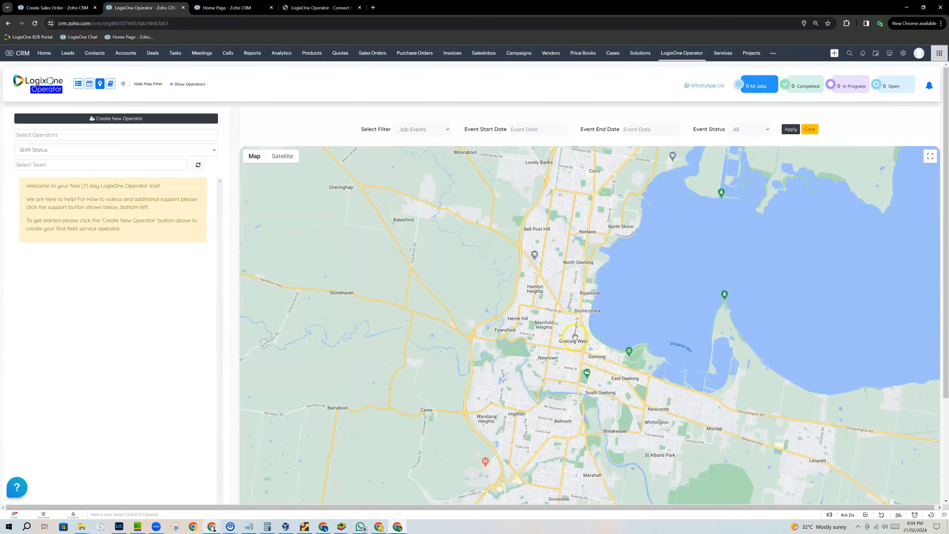
{"action": "scroll", "coordinate": [594, 312], "scroll_direction": "down", "scroll_amount": 5}
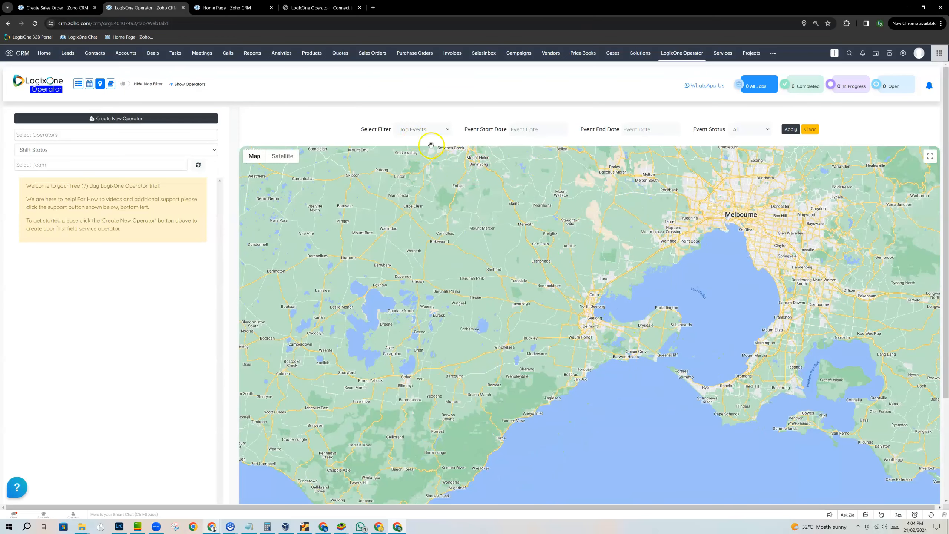
{"action": "left_click", "coordinate": [419, 131]}
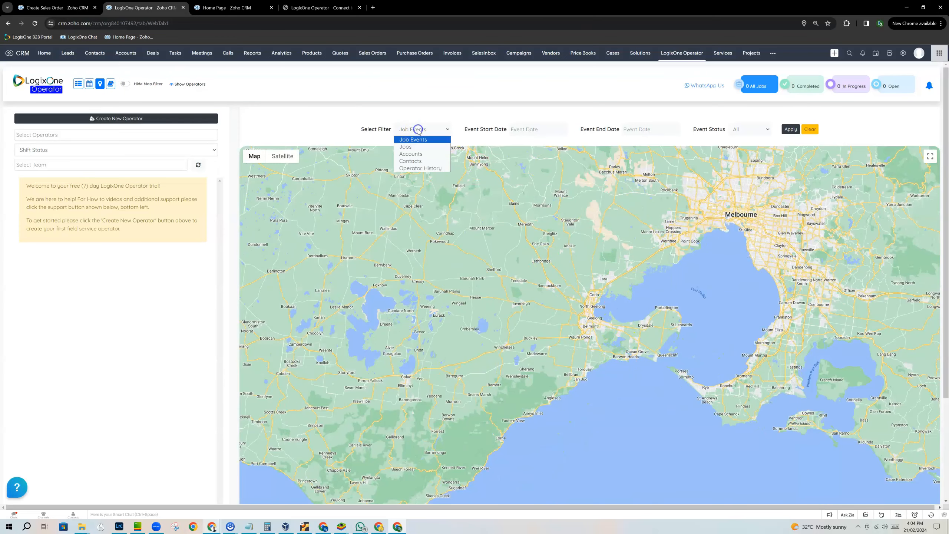
{"action": "left_click", "coordinate": [426, 153]}
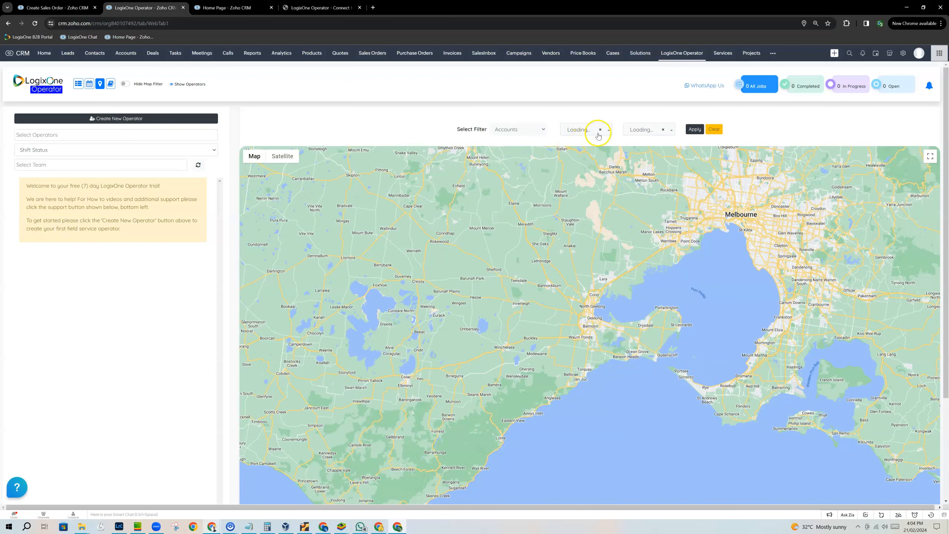
{"action": "left_click", "coordinate": [700, 131]}
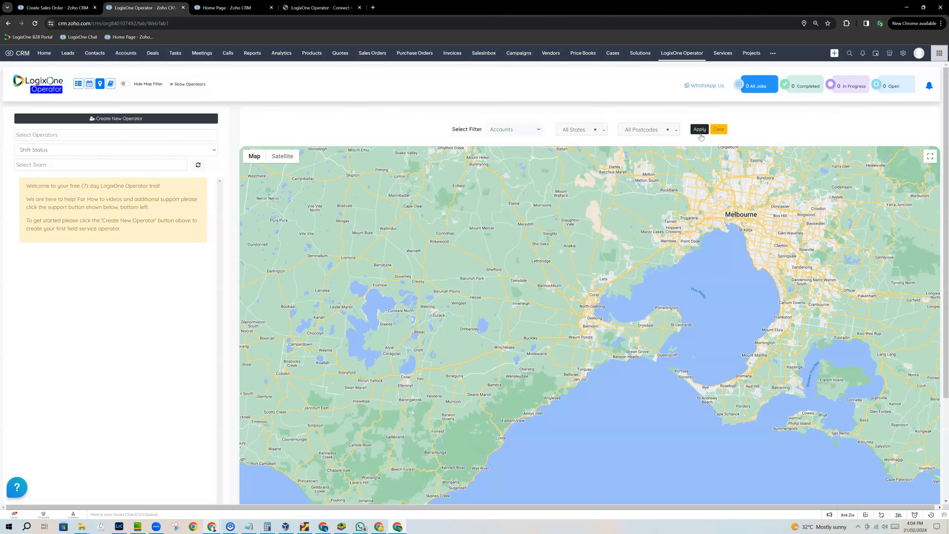
- Locate the account marker at Melbourne on the map, open its details, and review the available map filter types
{"action": "scroll", "coordinate": [633, 271], "scroll_direction": "down", "scroll_amount": 4}
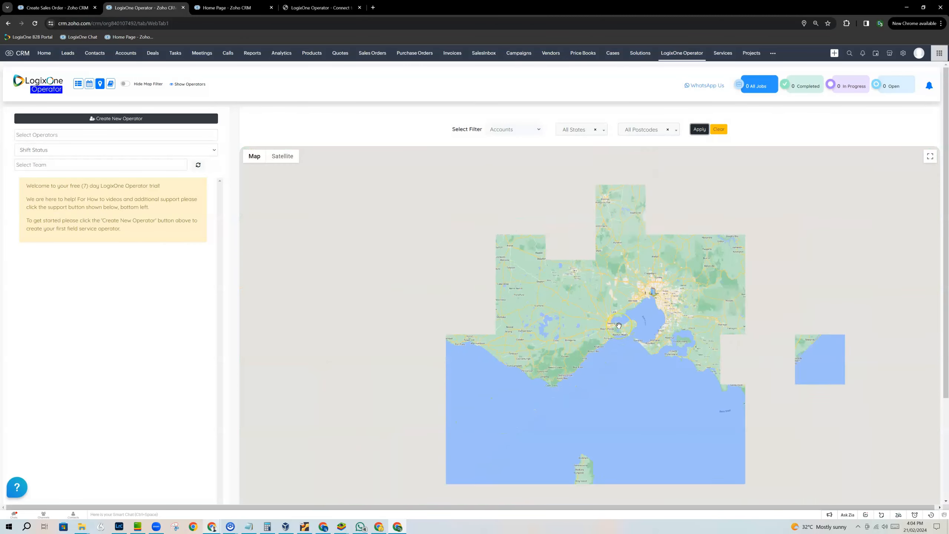
{"action": "scroll", "coordinate": [619, 325], "scroll_direction": "down", "scroll_amount": 4}
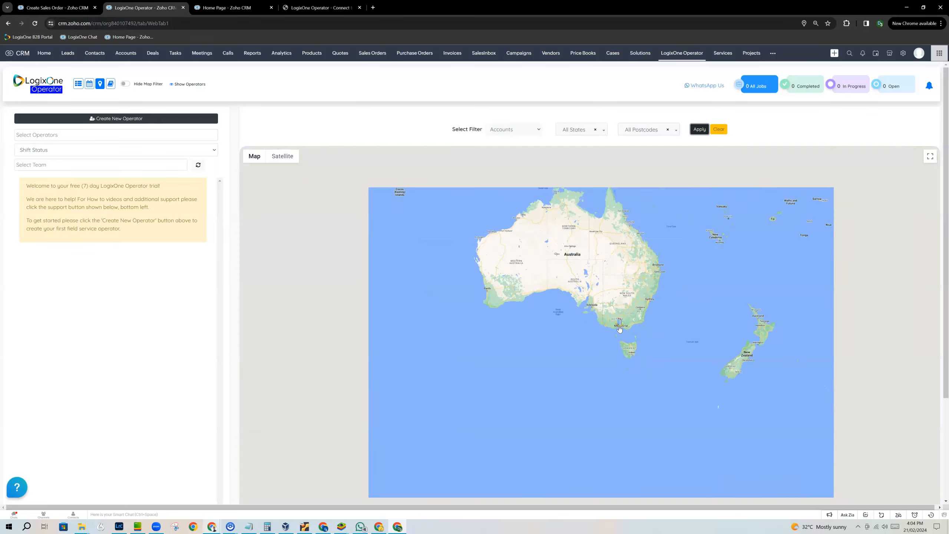
{"action": "scroll", "coordinate": [618, 328], "scroll_direction": "down", "scroll_amount": 2}
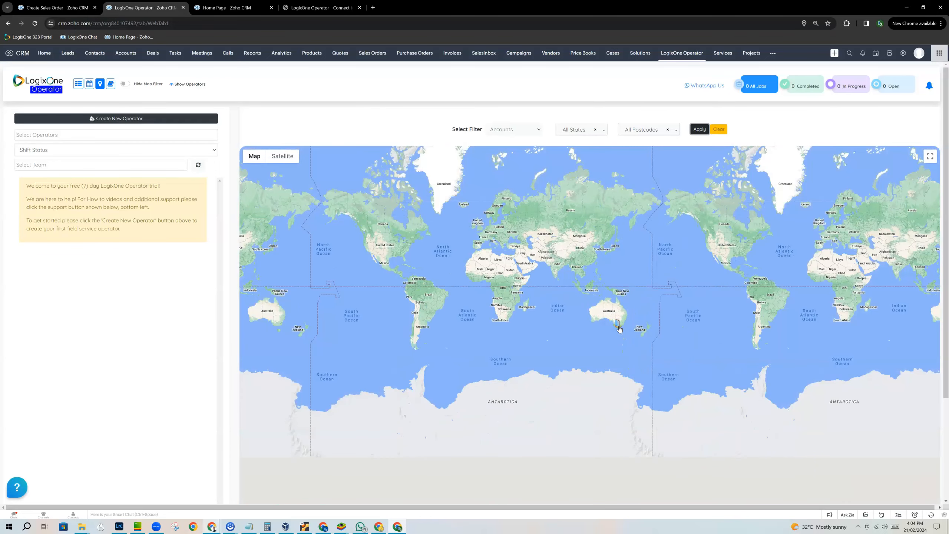
{"action": "scroll", "coordinate": [608, 318], "scroll_direction": "up", "scroll_amount": 5}
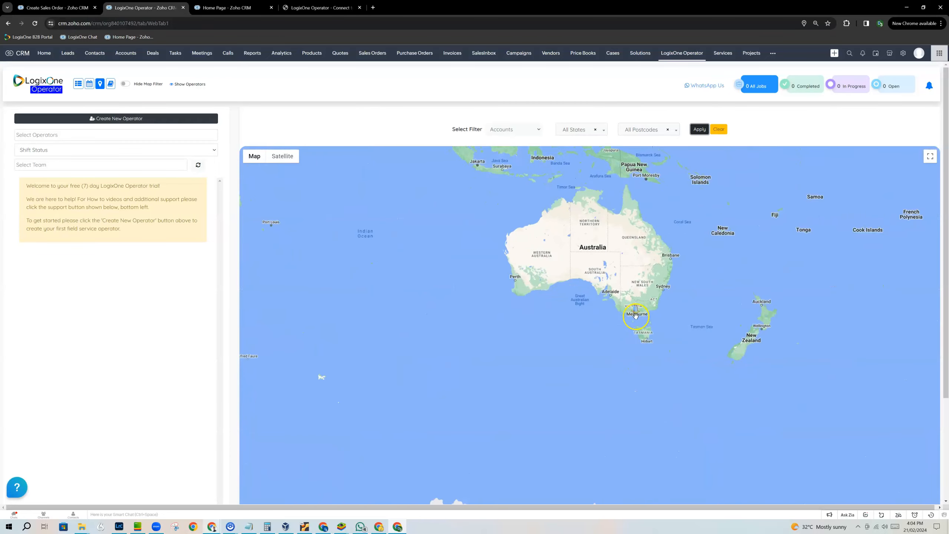
{"action": "scroll", "coordinate": [636, 309], "scroll_direction": "up", "scroll_amount": 5}
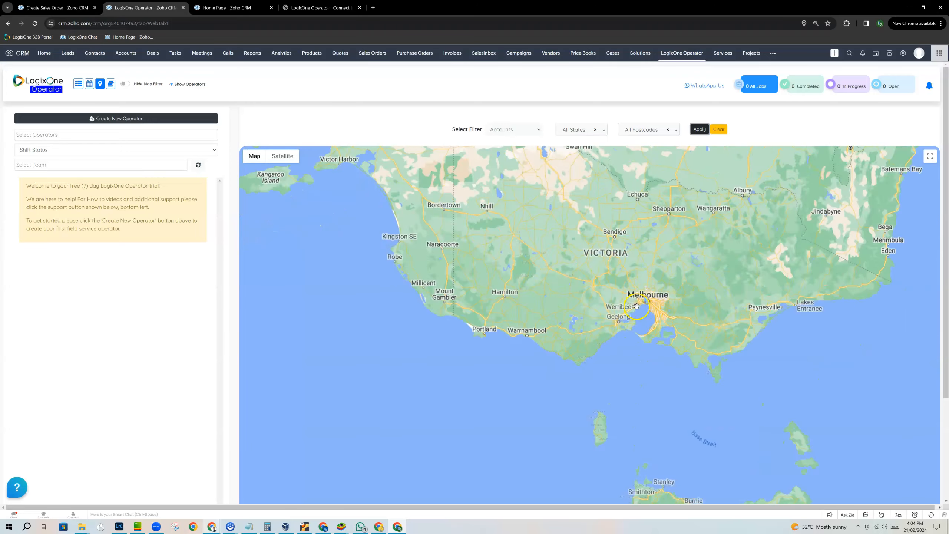
{"action": "scroll", "coordinate": [664, 301], "scroll_direction": "up", "scroll_amount": 2}
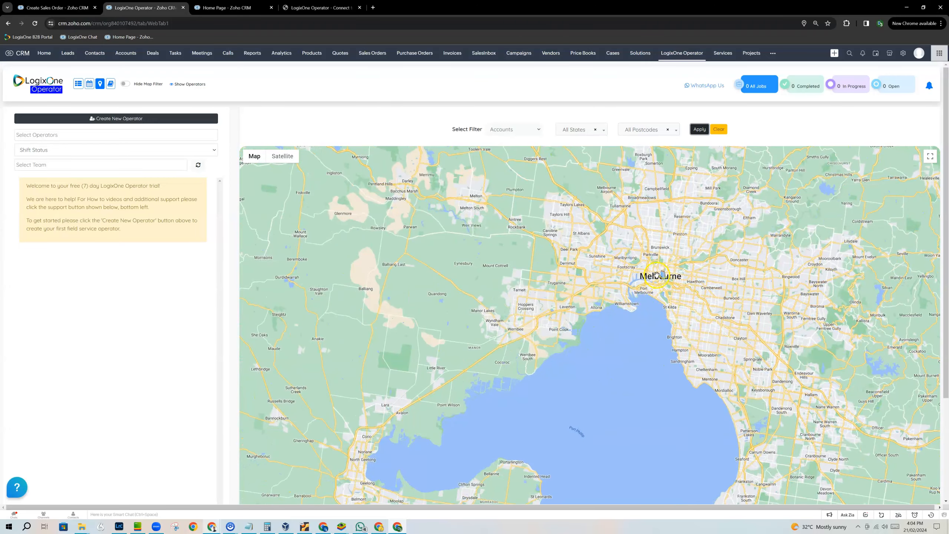
{"action": "left_click", "coordinate": [663, 274]}
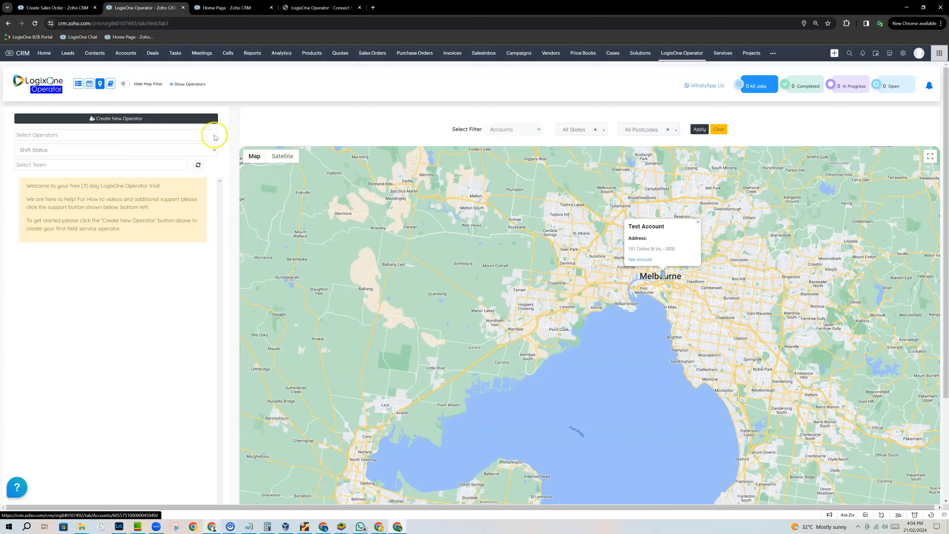
{"action": "left_click", "coordinate": [507, 129]}
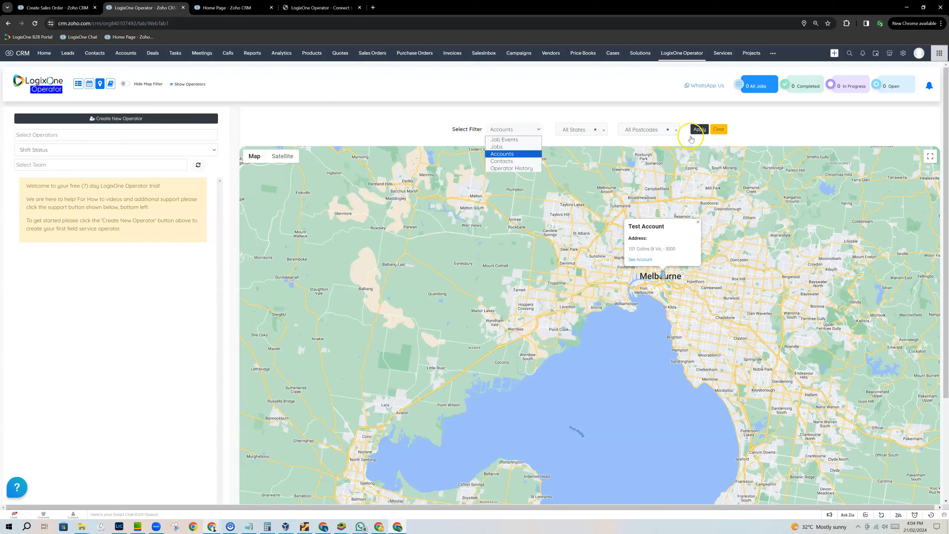
{"action": "left_click", "coordinate": [425, 116]}
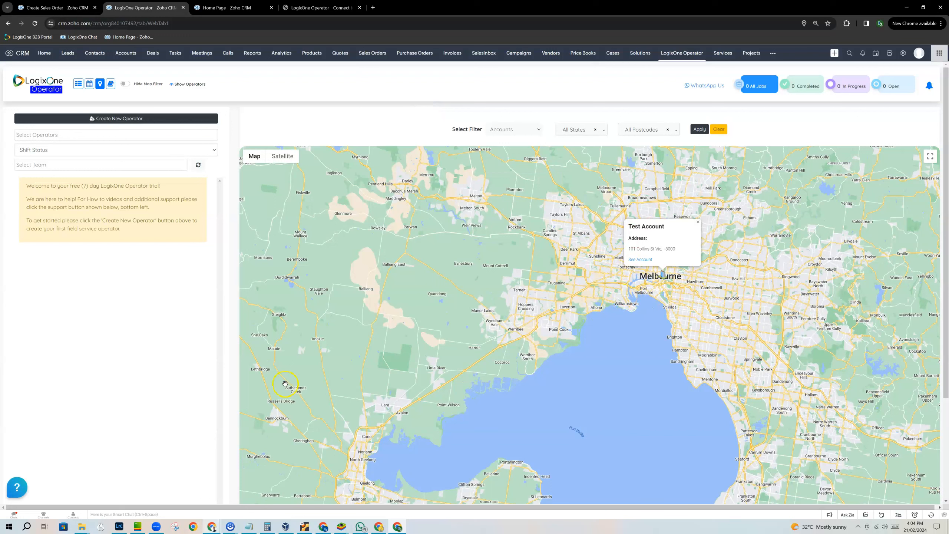
- Open the LogixOne support help and look through the how-to videos, the Add Ticket form and the support chat
{"action": "left_click", "coordinate": [20, 480]}
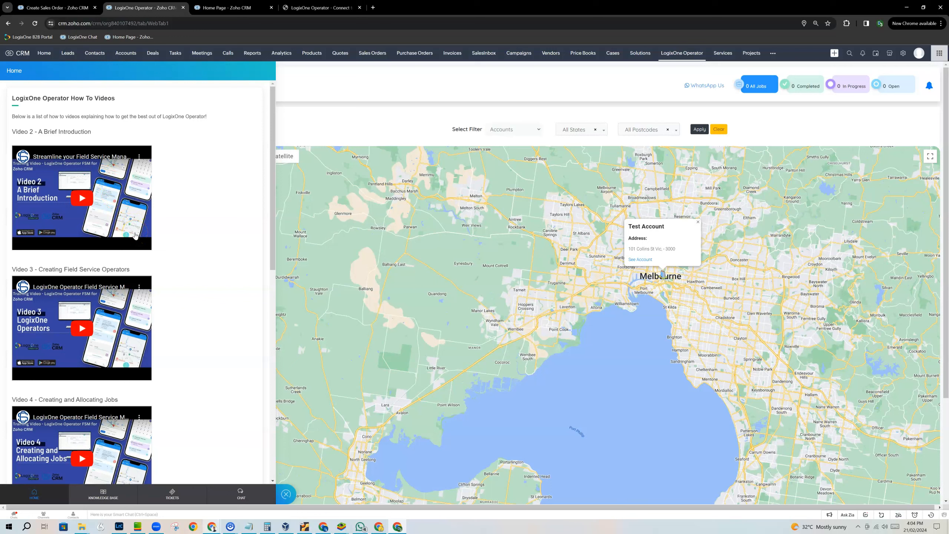
{"action": "left_click", "coordinate": [172, 499]}
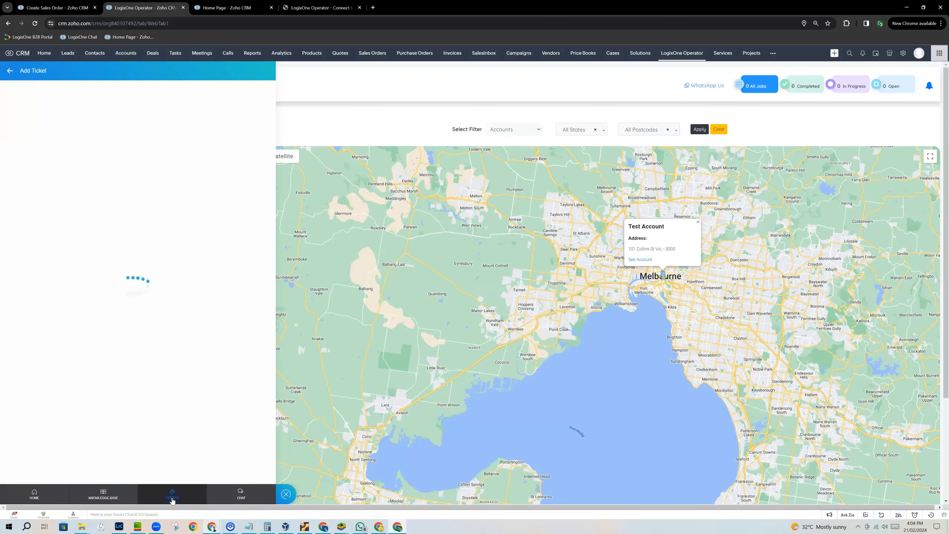
{"action": "left_click", "coordinate": [56, 175]}
{"action": "left_click", "coordinate": [239, 494]}
{"action": "left_click", "coordinate": [164, 201]}
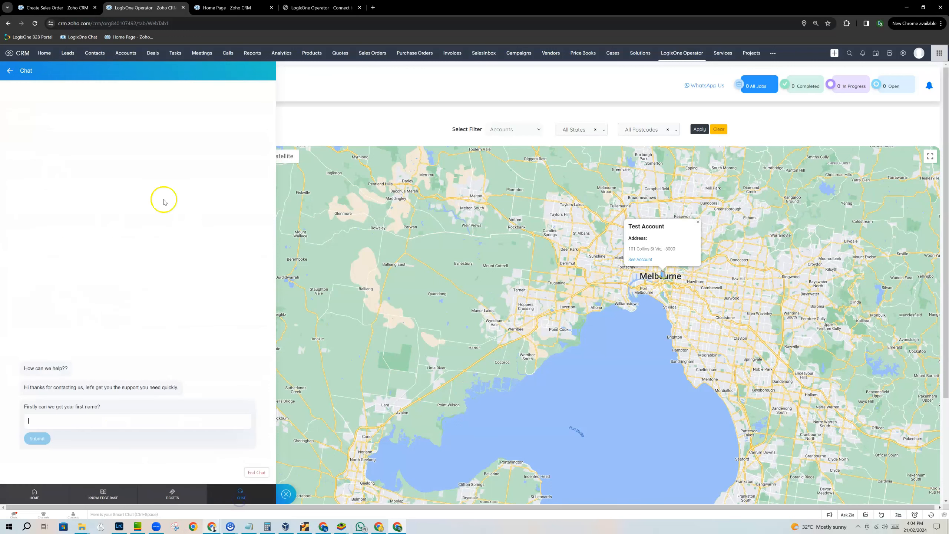